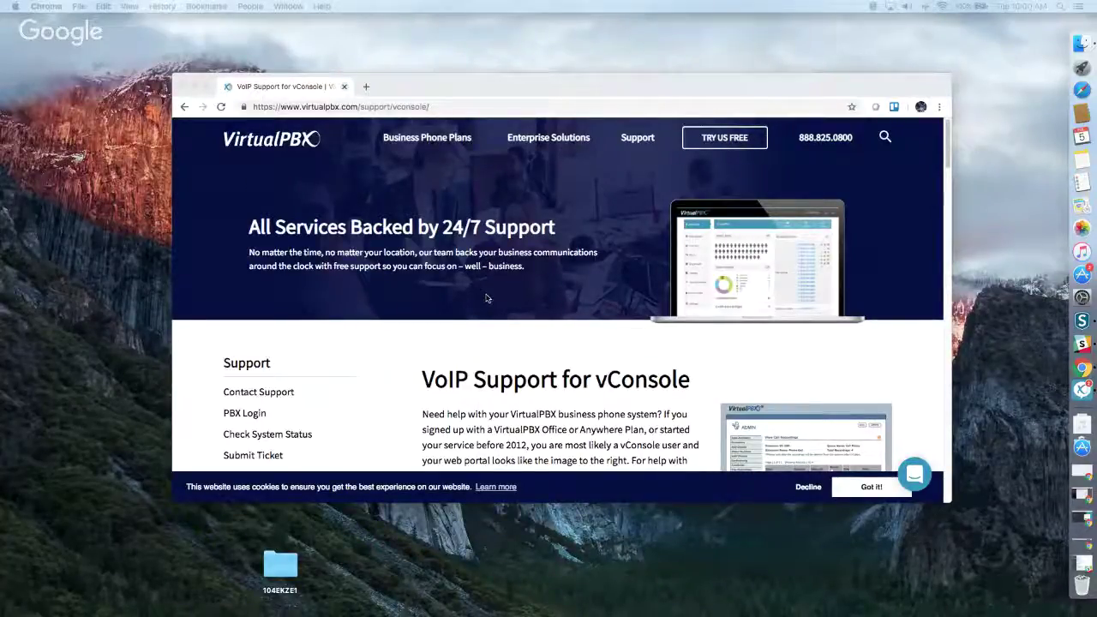
scroll(486, 298, "down", 3)
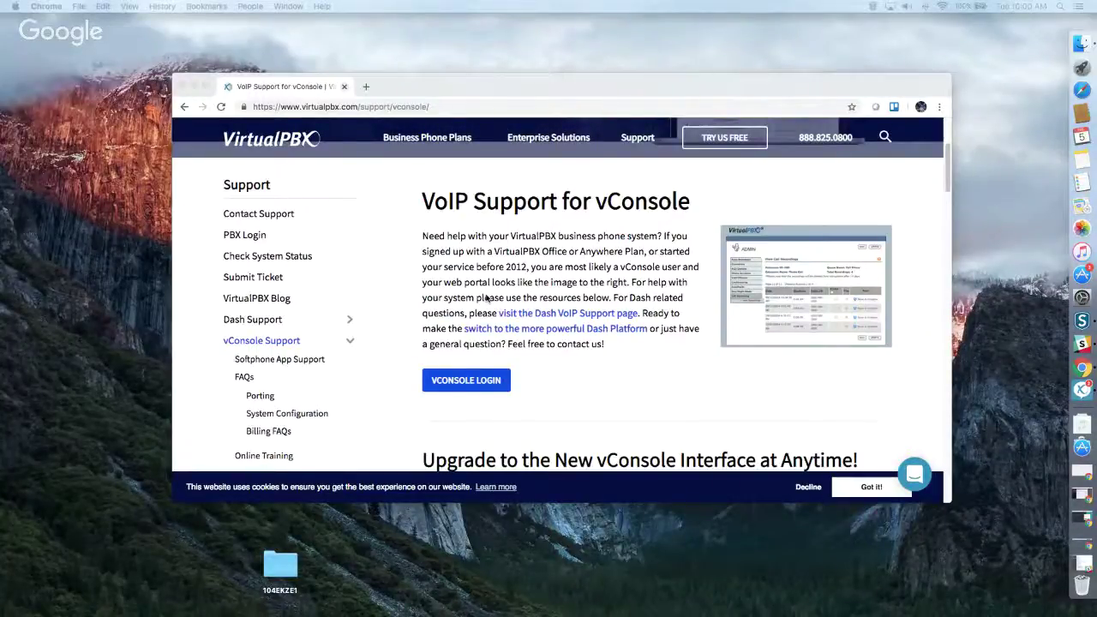
scroll(514, 304, "down", 9)
scroll(534, 313, "down", 1)
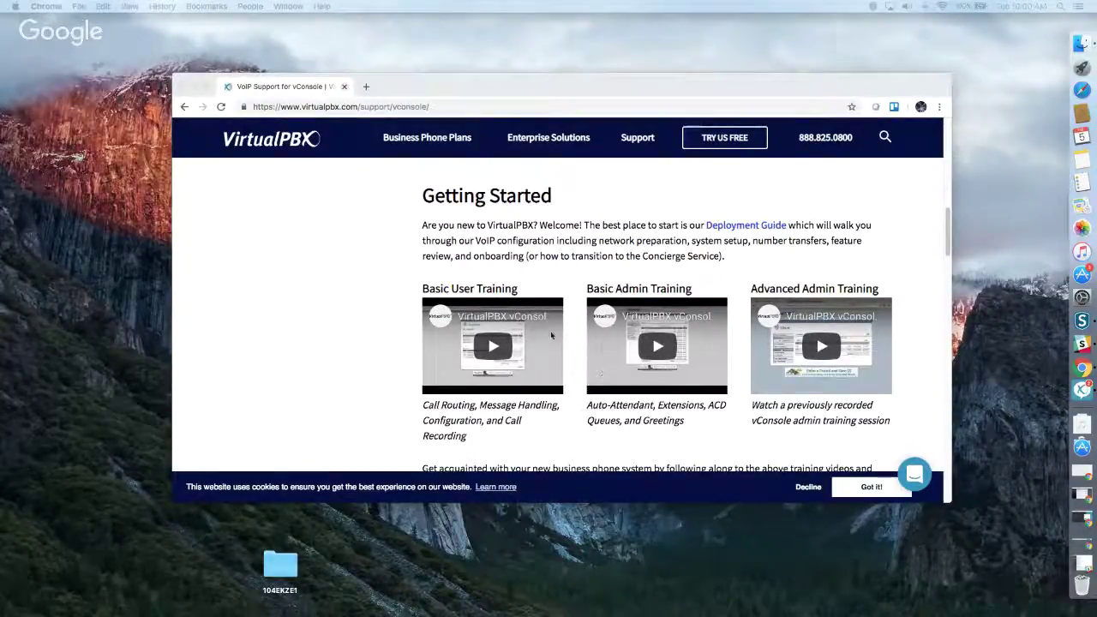
scroll(556, 336, "down", 3)
scroll(558, 338, "down", 10)
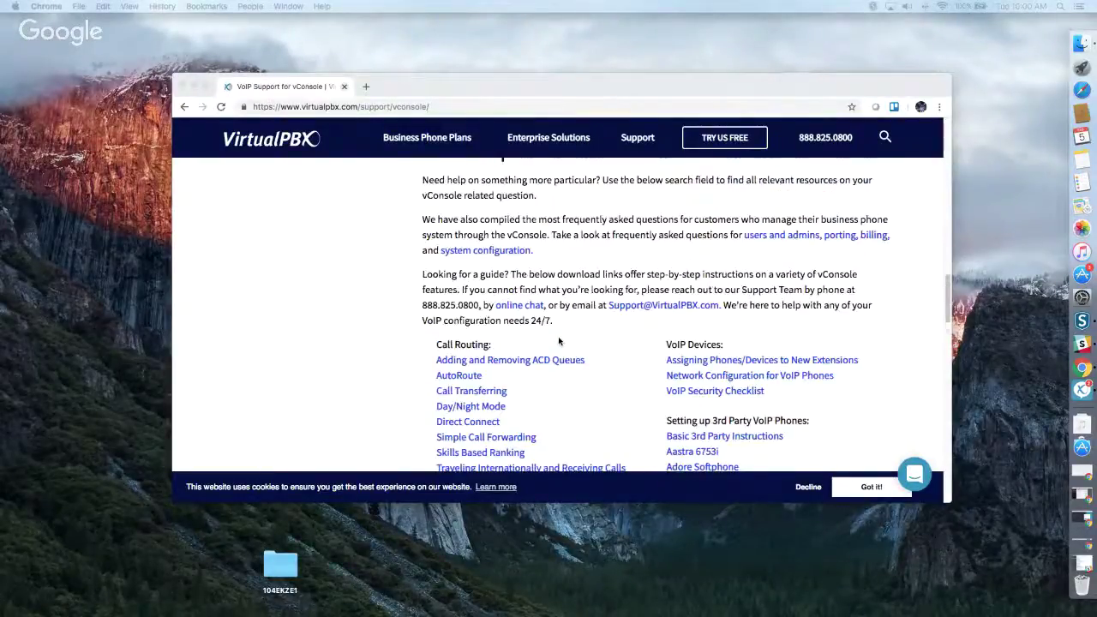
scroll(559, 340, "down", 5)
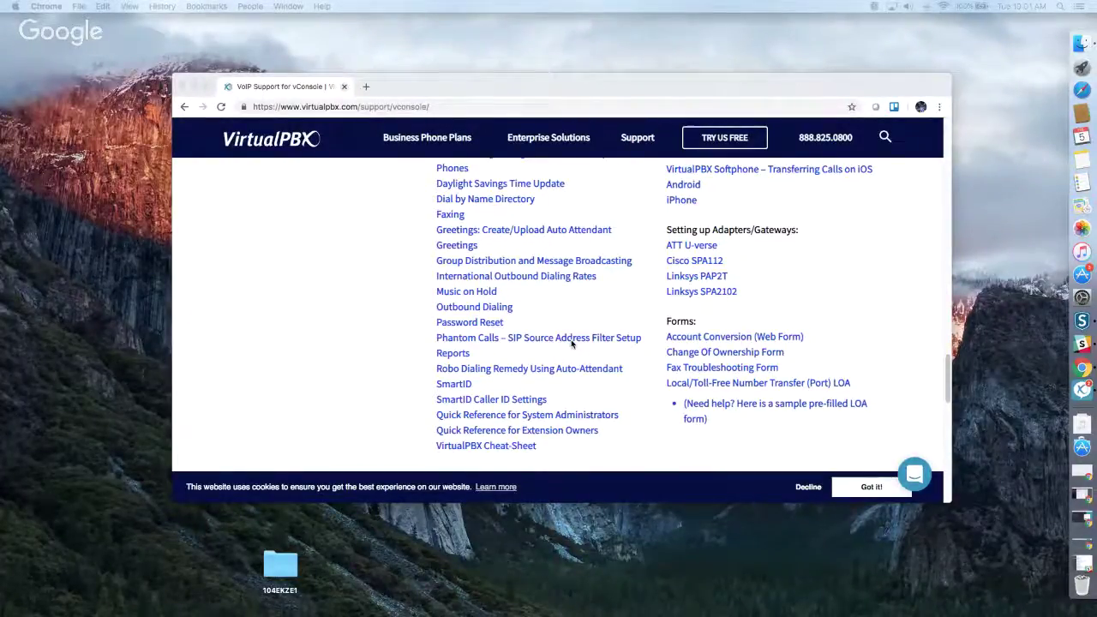
scroll(572, 342, "up", 15)
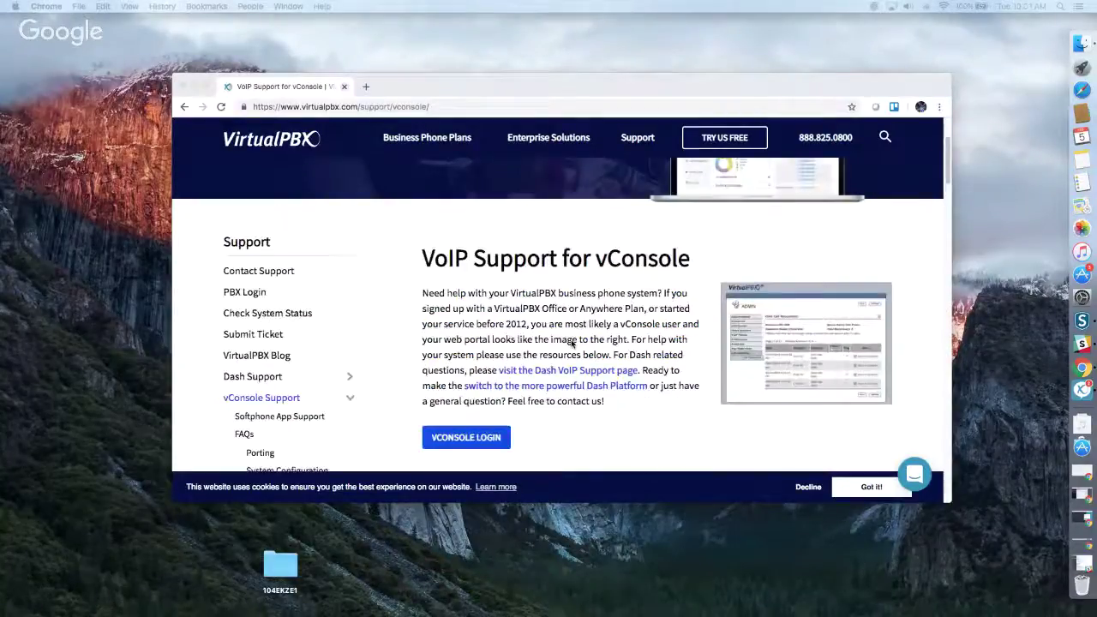
left_click(242, 375)
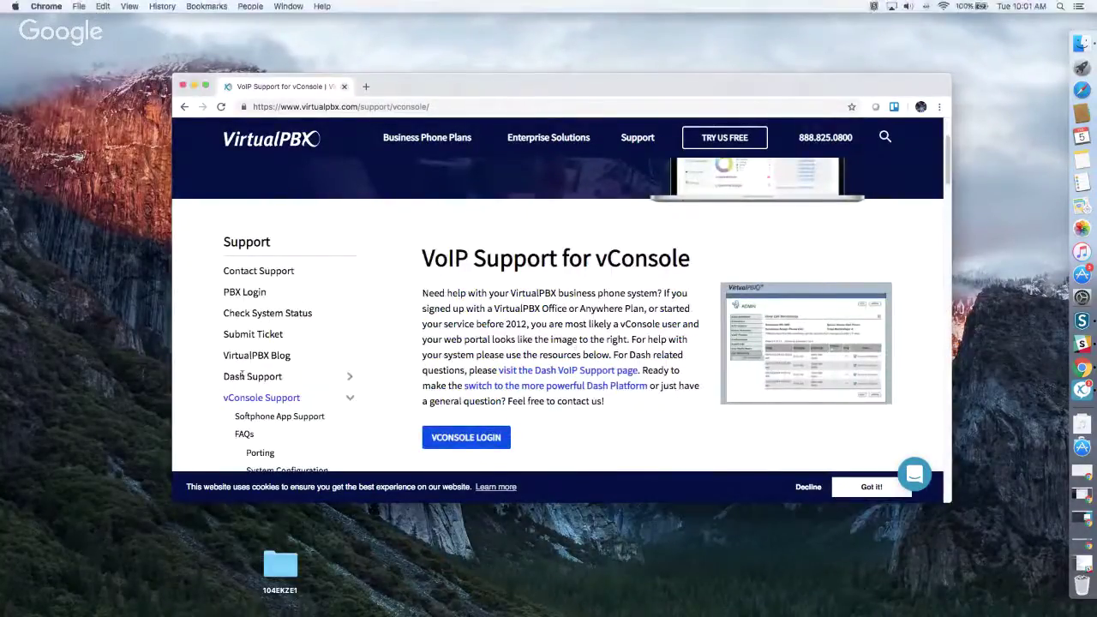
Step: Switch from the vConsole support page to the Dash Customer Support page
left_click(243, 375)
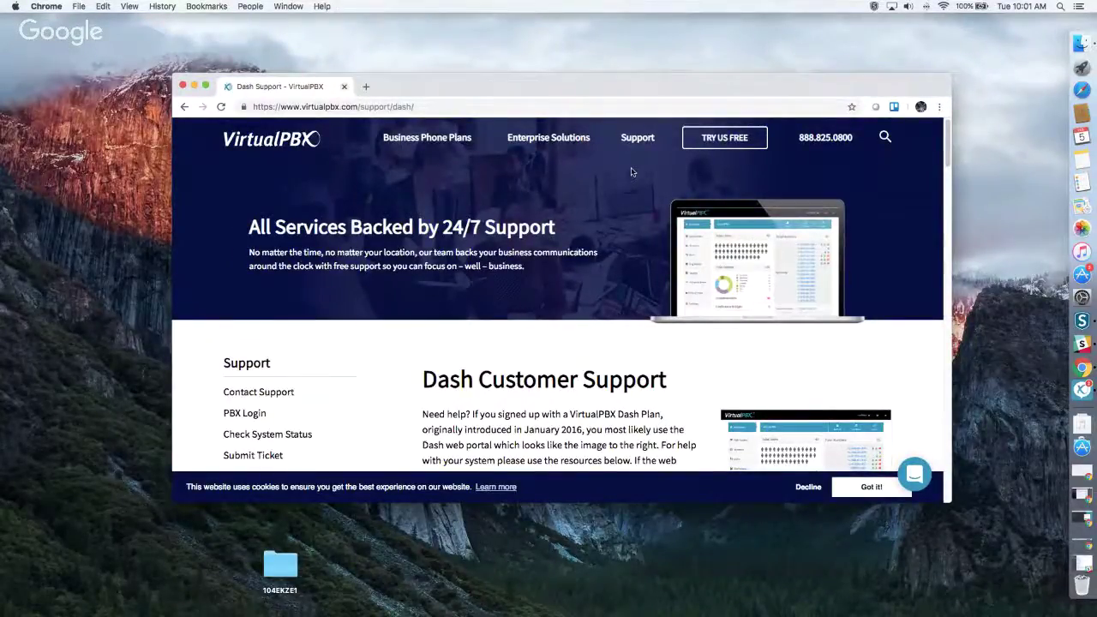
mouse_move(638, 140)
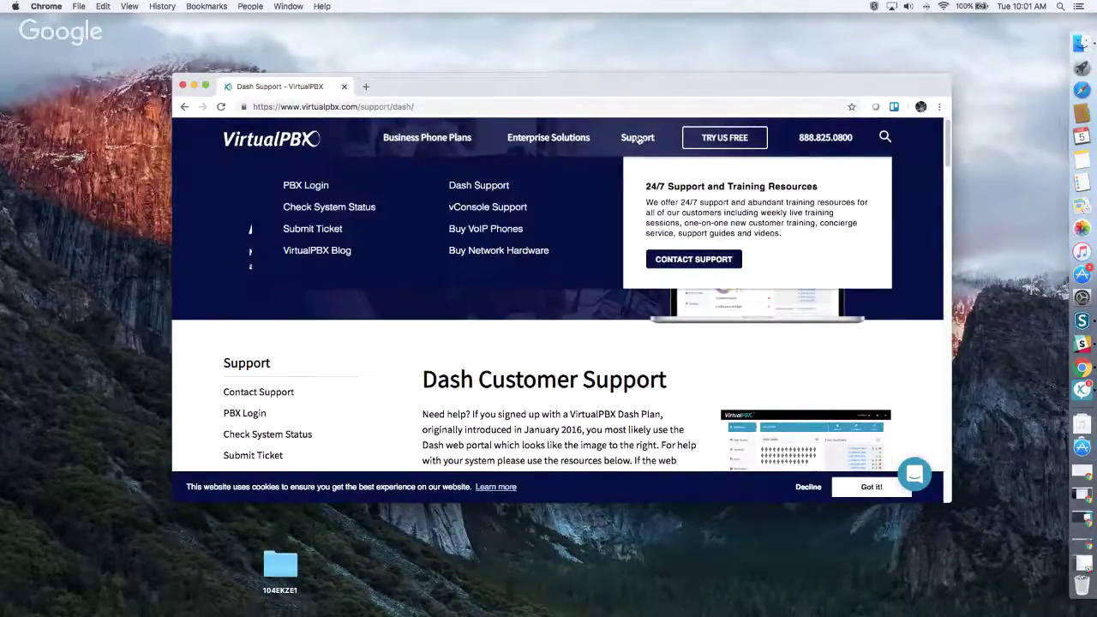
Step: Go to PBX Login and review the Dash, Web Phone and vConsole login sections
left_click(307, 187)
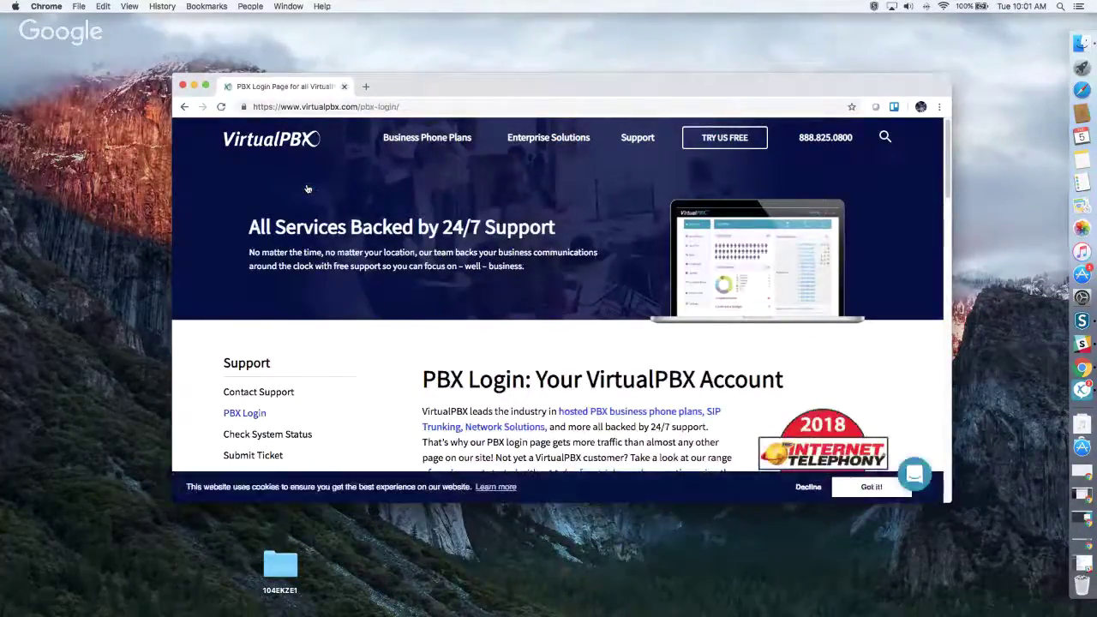
scroll(527, 282, "down", 1)
scroll(514, 283, "down", 5)
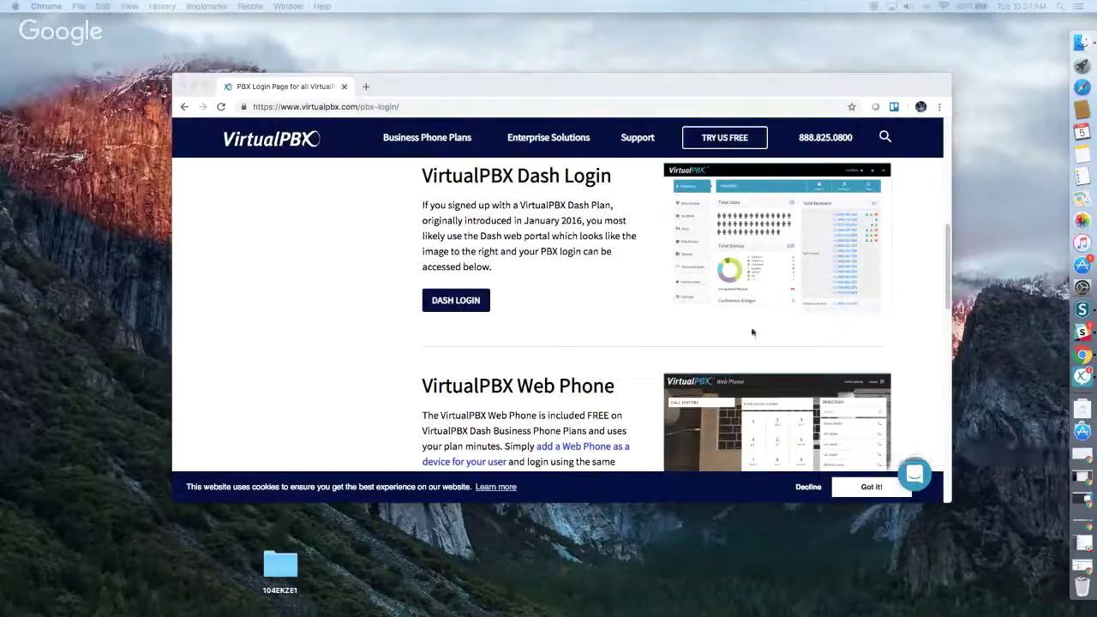
scroll(766, 340, "down", 3)
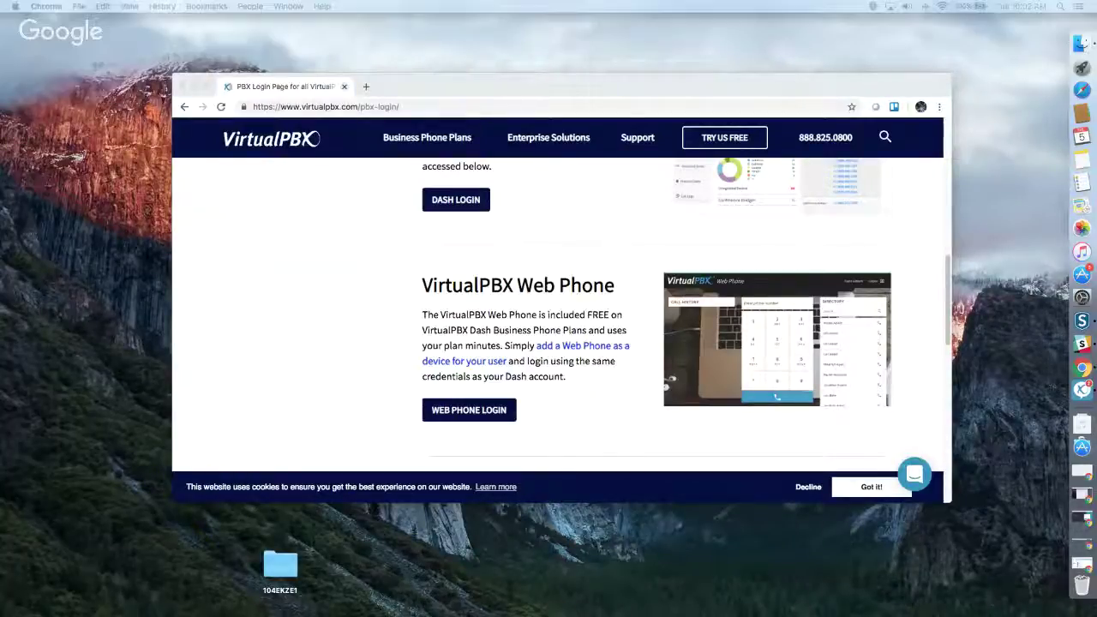
scroll(367, 331, "down", 2)
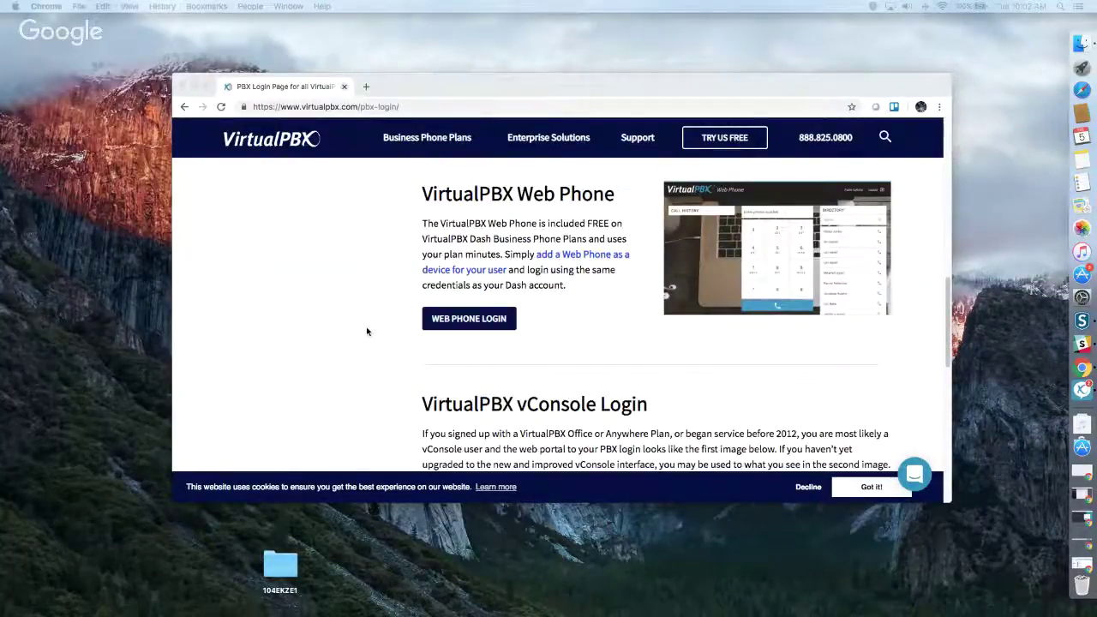
scroll(366, 331, "down", 8)
scroll(367, 331, "up", 2)
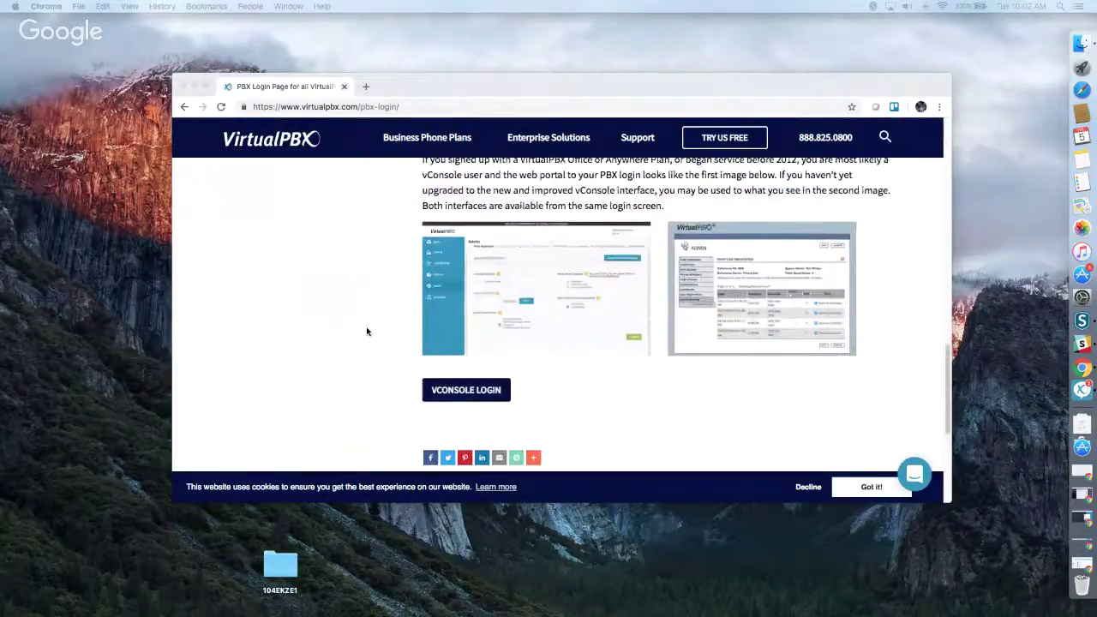
scroll(366, 331, "up", 15)
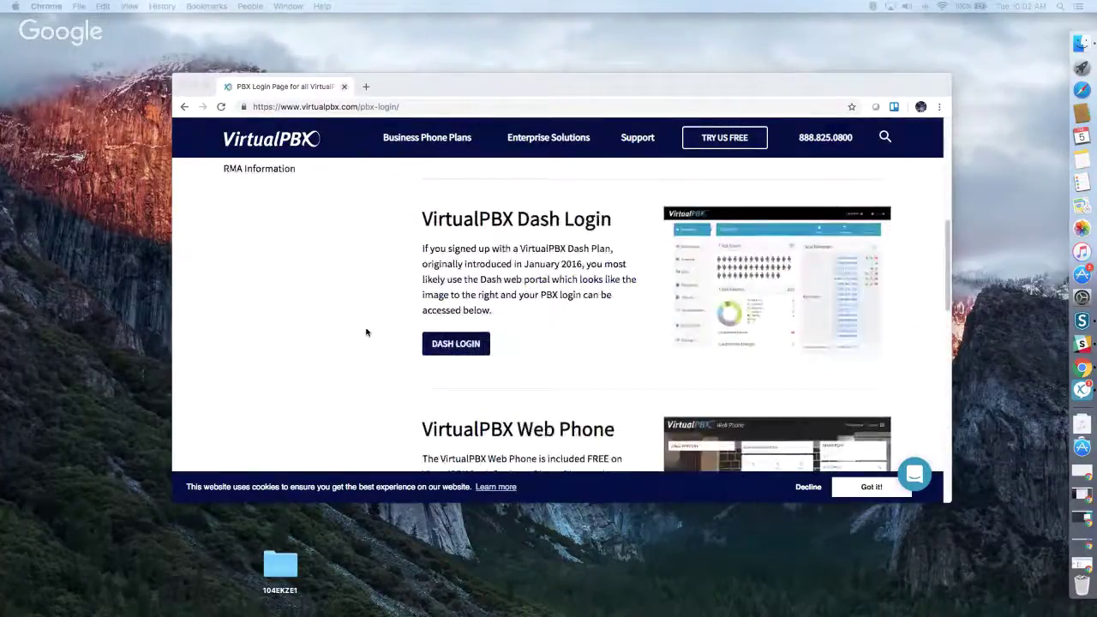
left_click(455, 340)
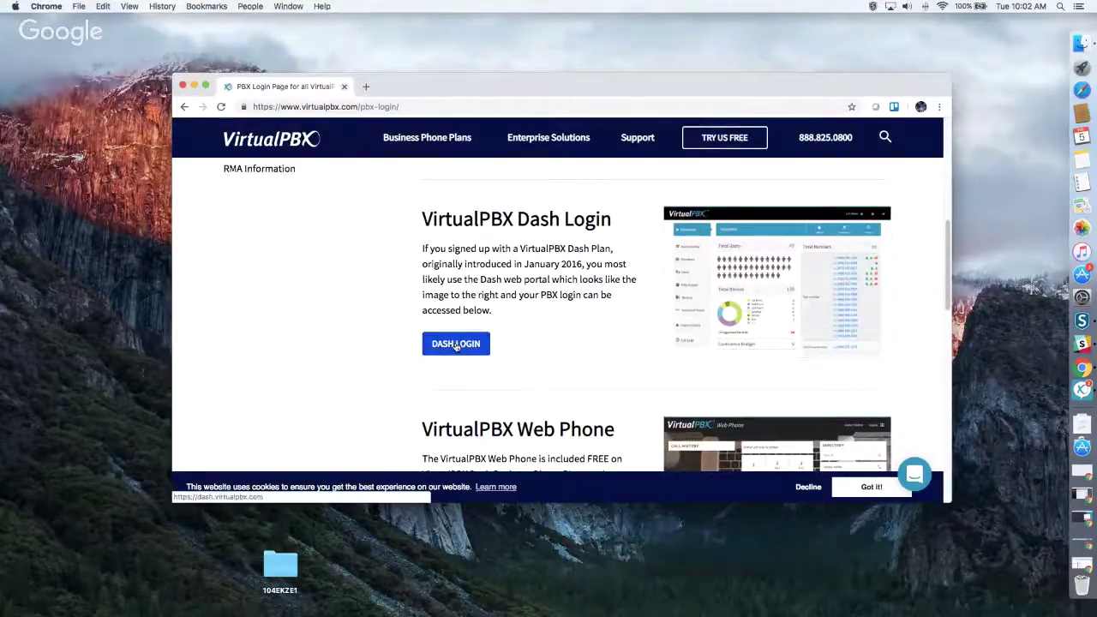
scroll(347, 336, "down", 1)
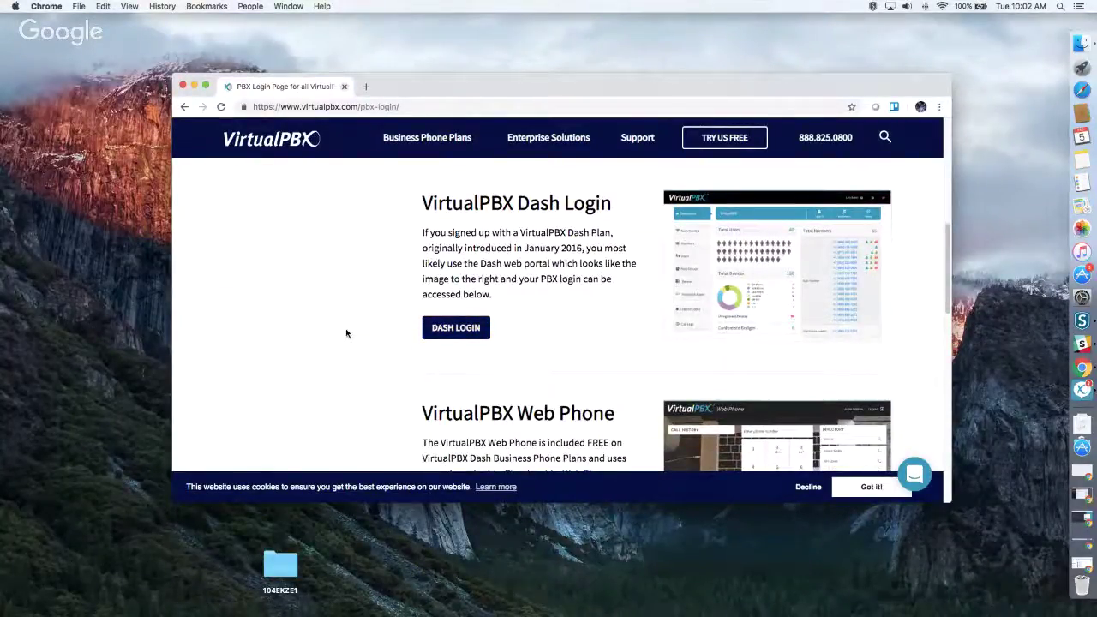
Step: Open Dash login in a new tab, enter the account name and password, and sign in
left_click(445, 334)
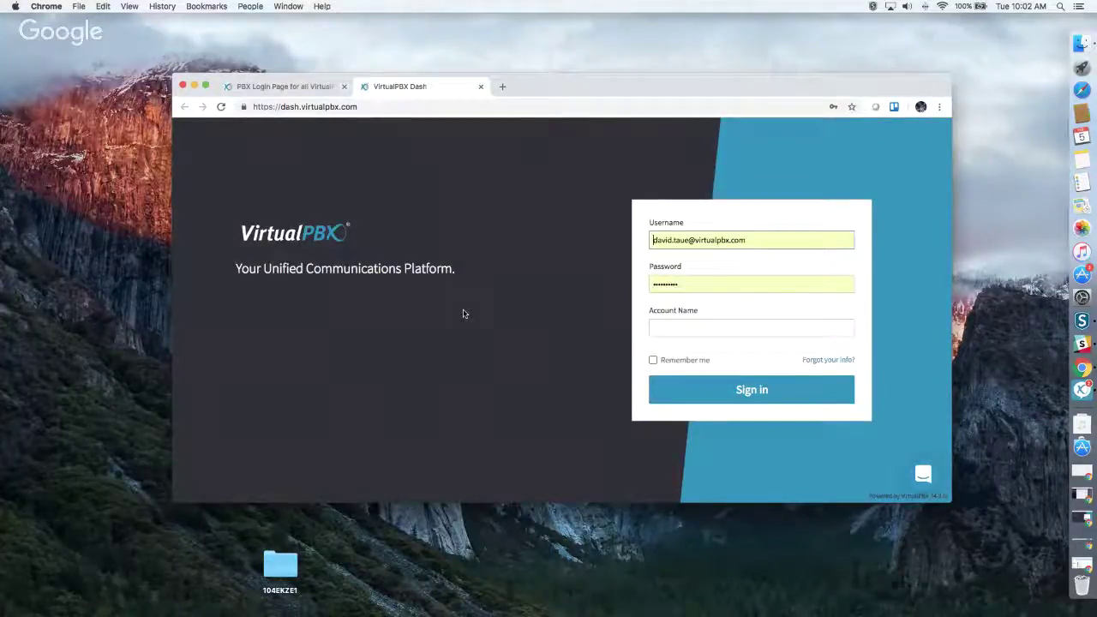
left_click(695, 333)
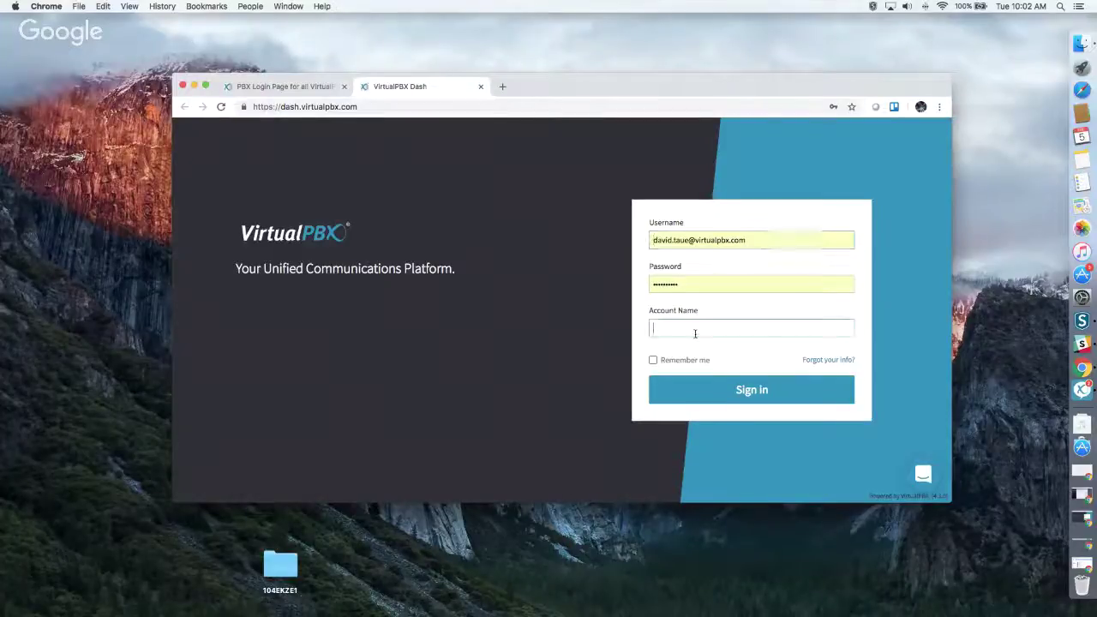
type("sanfbox")
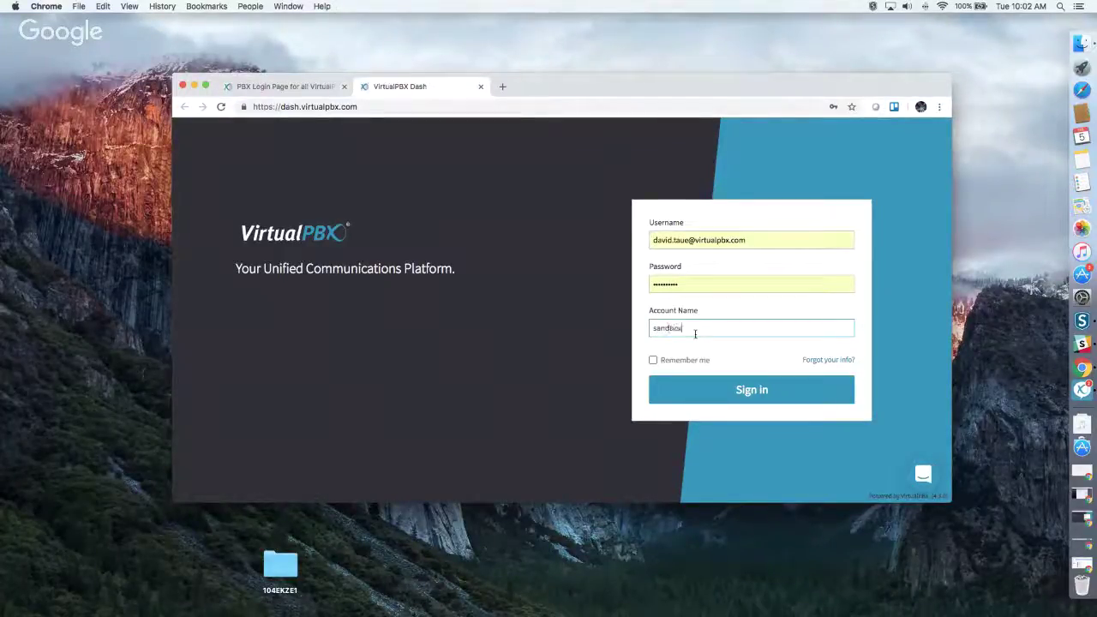
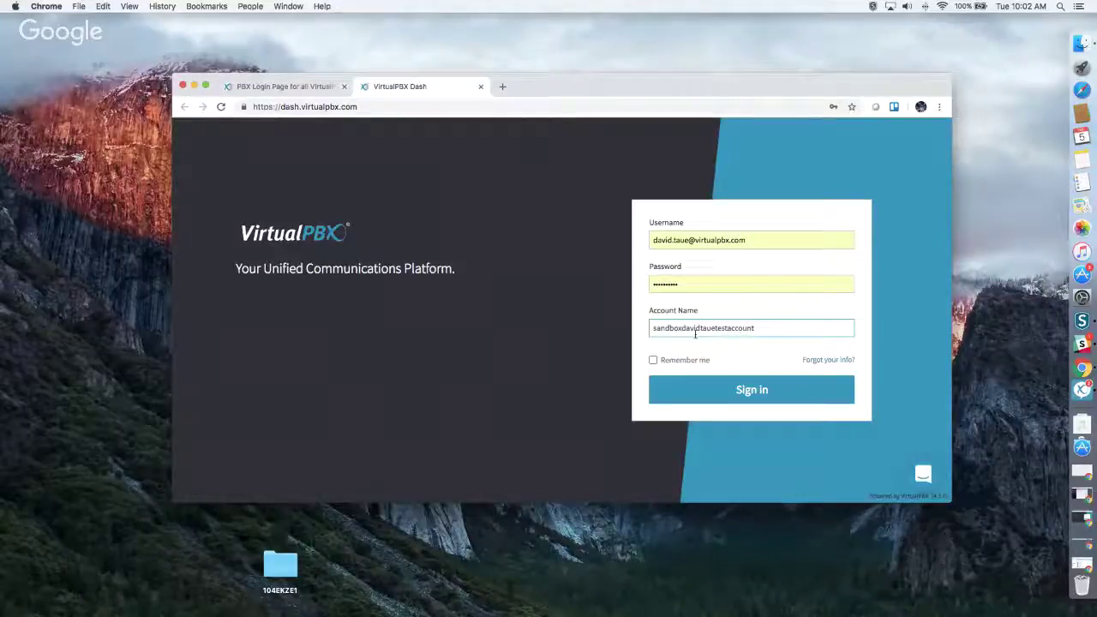
left_click(685, 278)
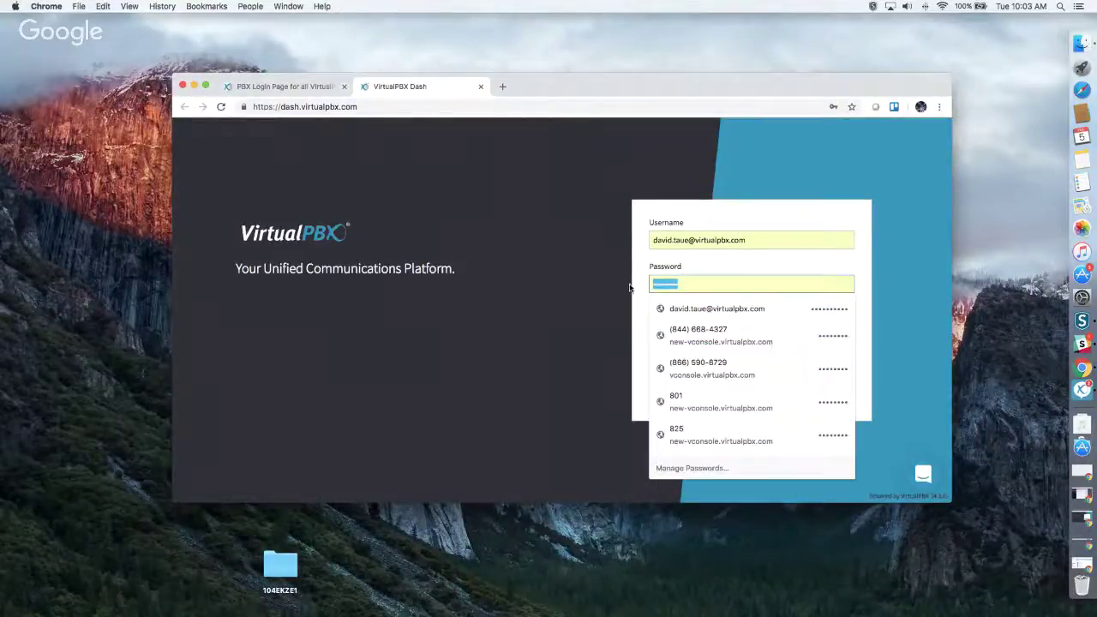
type("•••••")
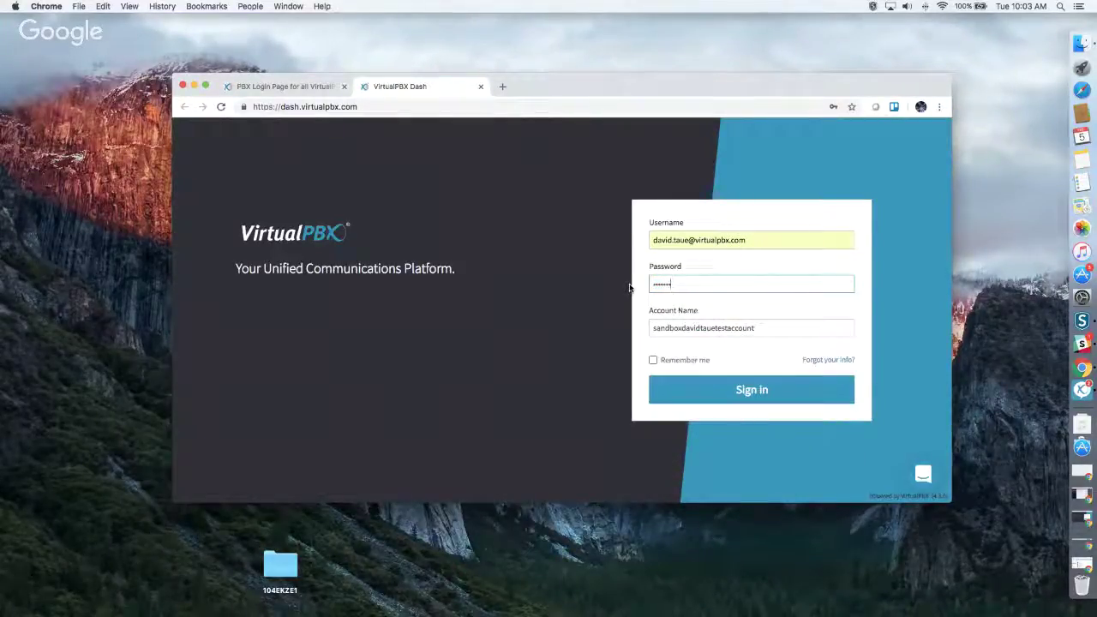
type("•")
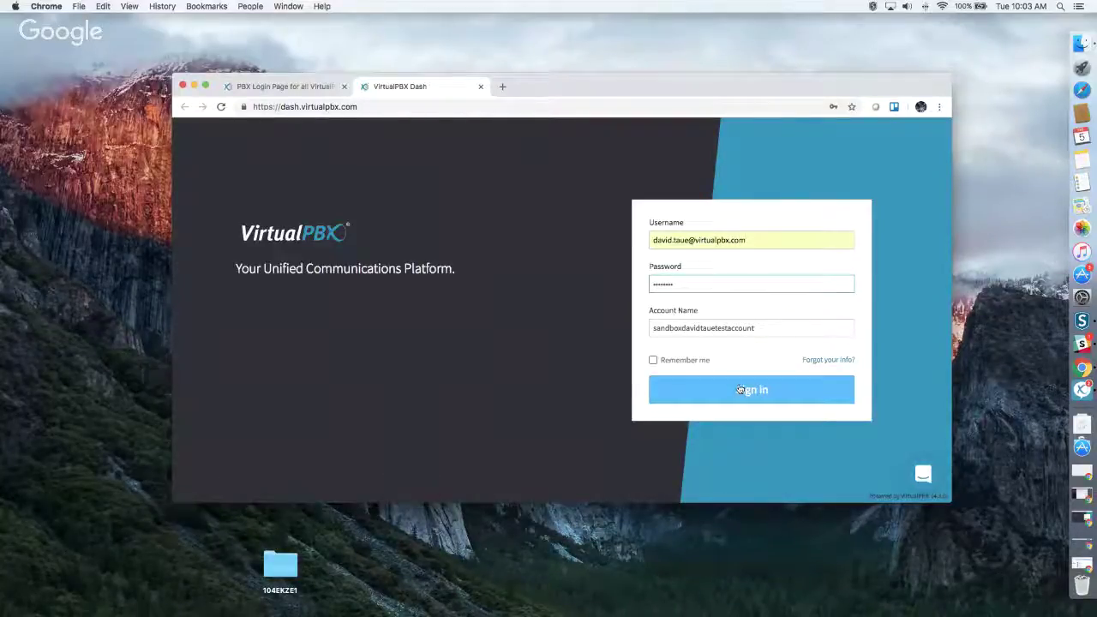
left_click(740, 390)
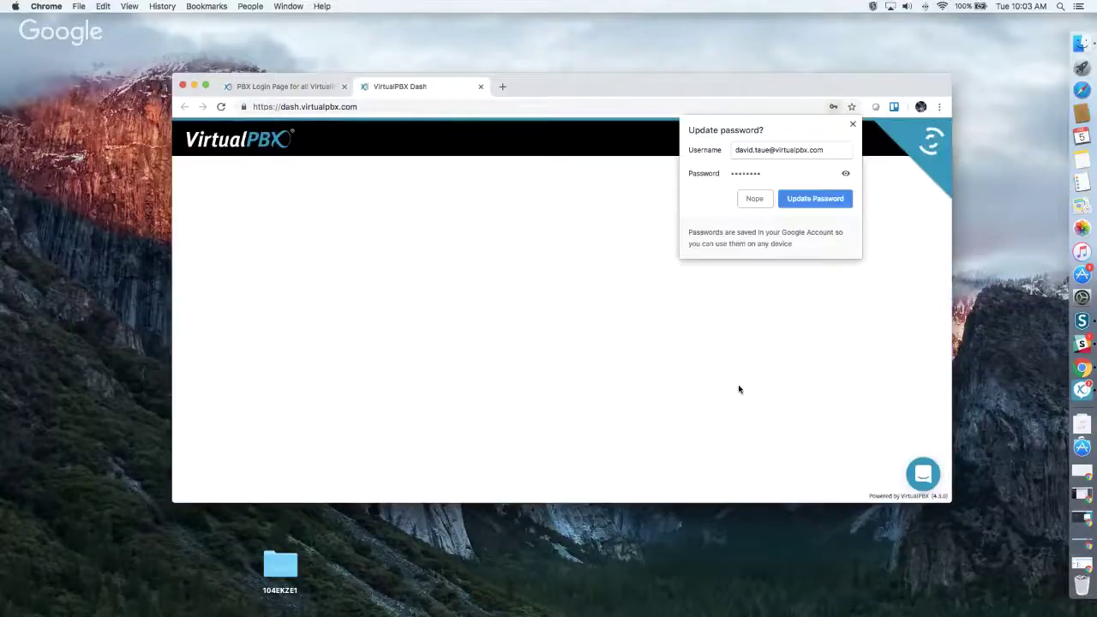
Step: Dismiss Chrome's Update password prompt so the Dash dashboard can finish loading
left_click(852, 124)
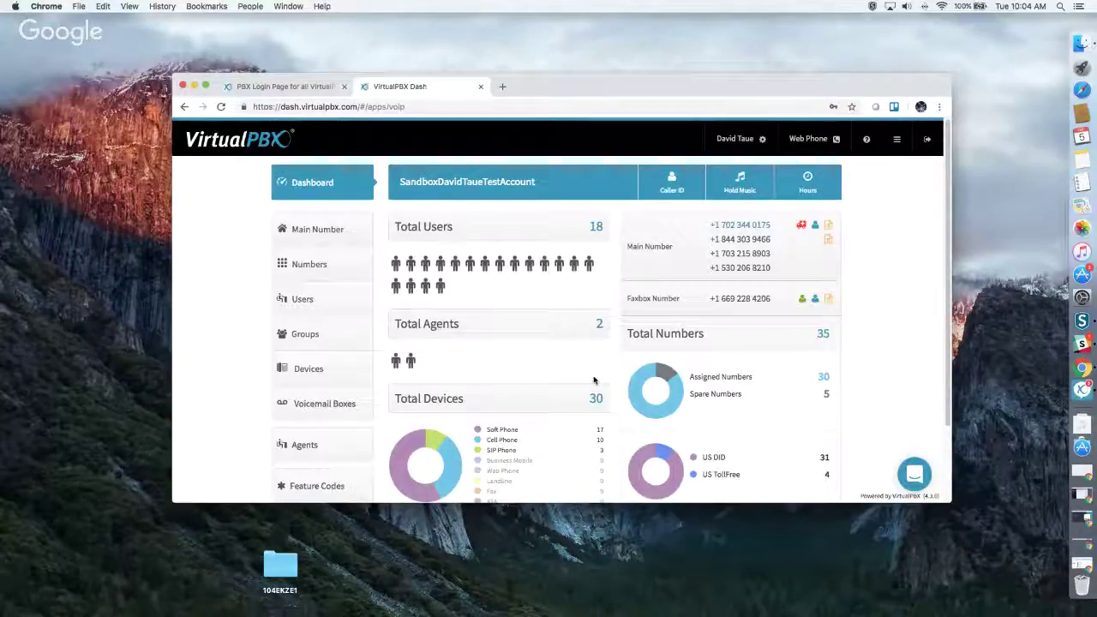
Step: Scroll the dashboard and drag the window taller to reveal number and device totals
scroll(593, 381, "down", 2)
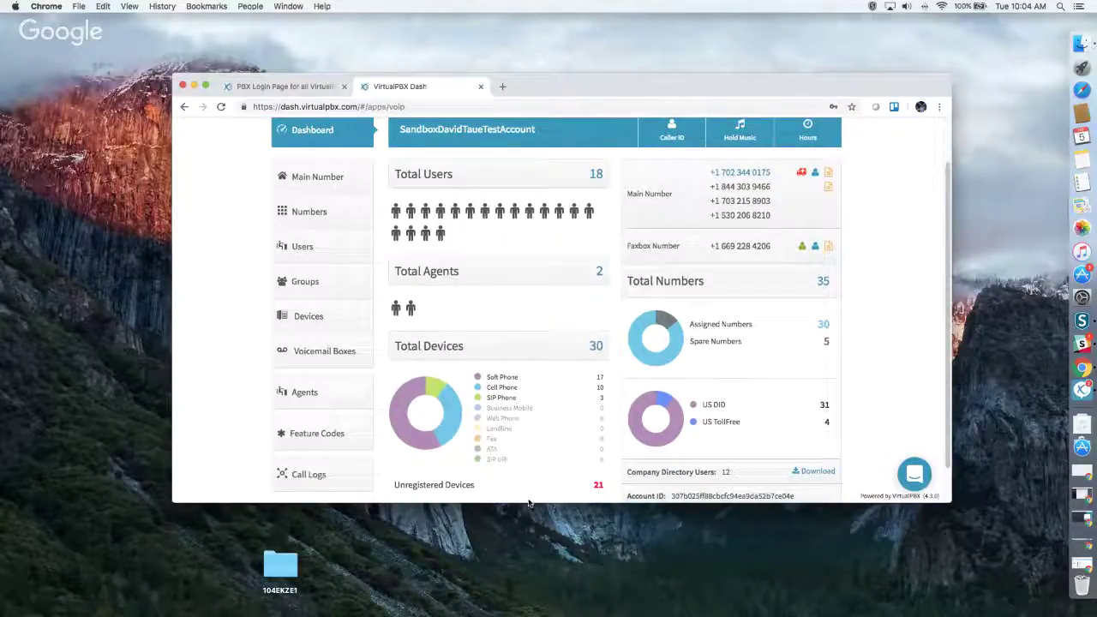
left_click_drag(545, 502, 547, 568)
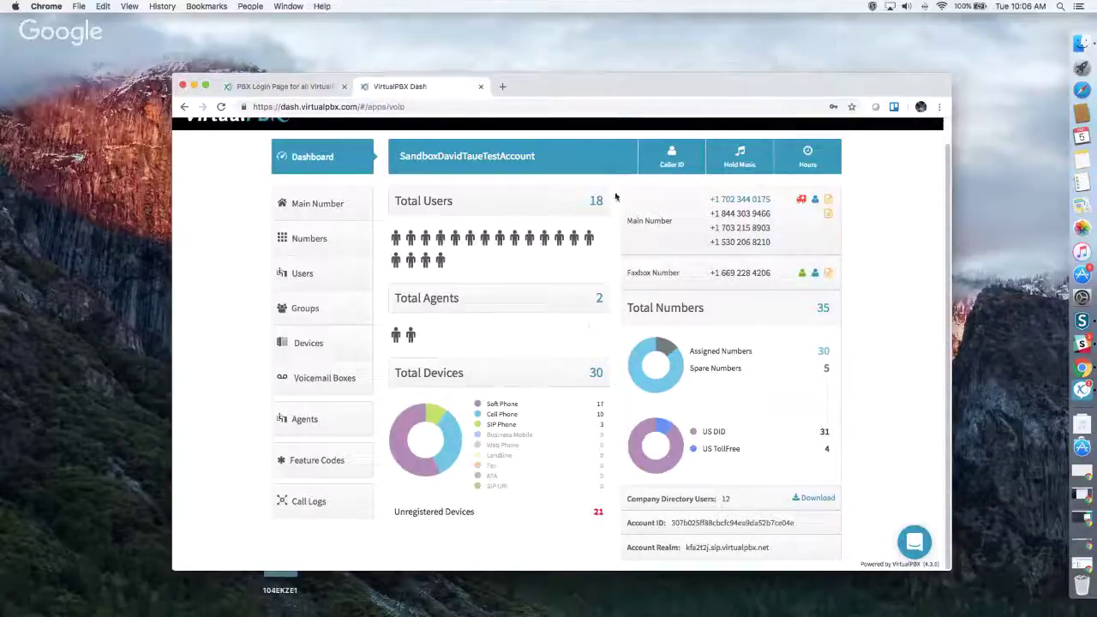
left_click(672, 155)
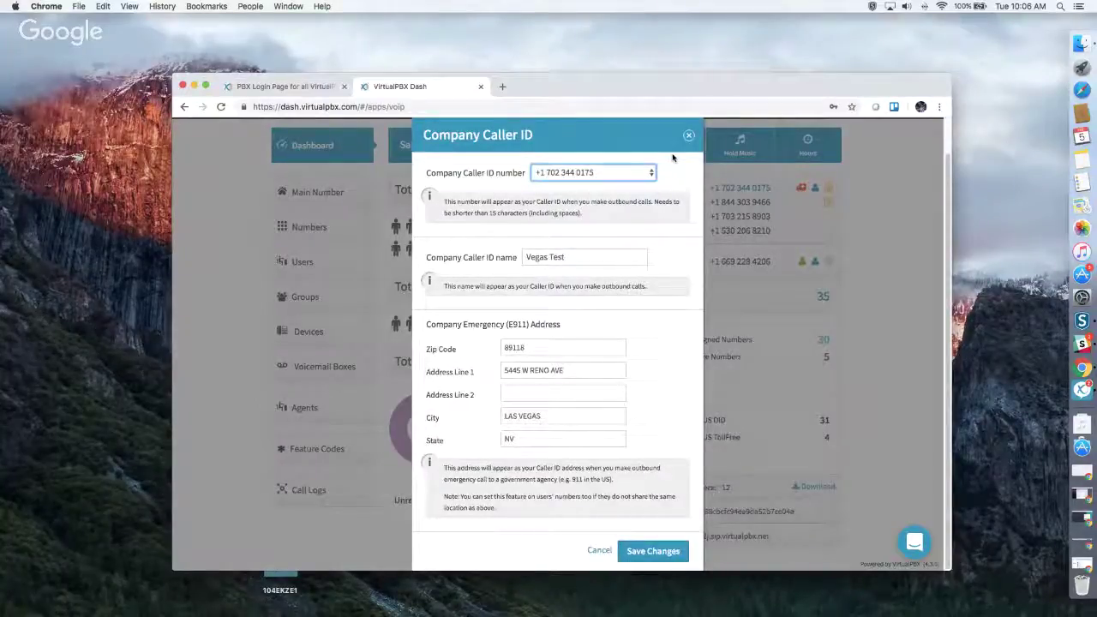
left_click(628, 173)
left_click(629, 173)
left_click(651, 559)
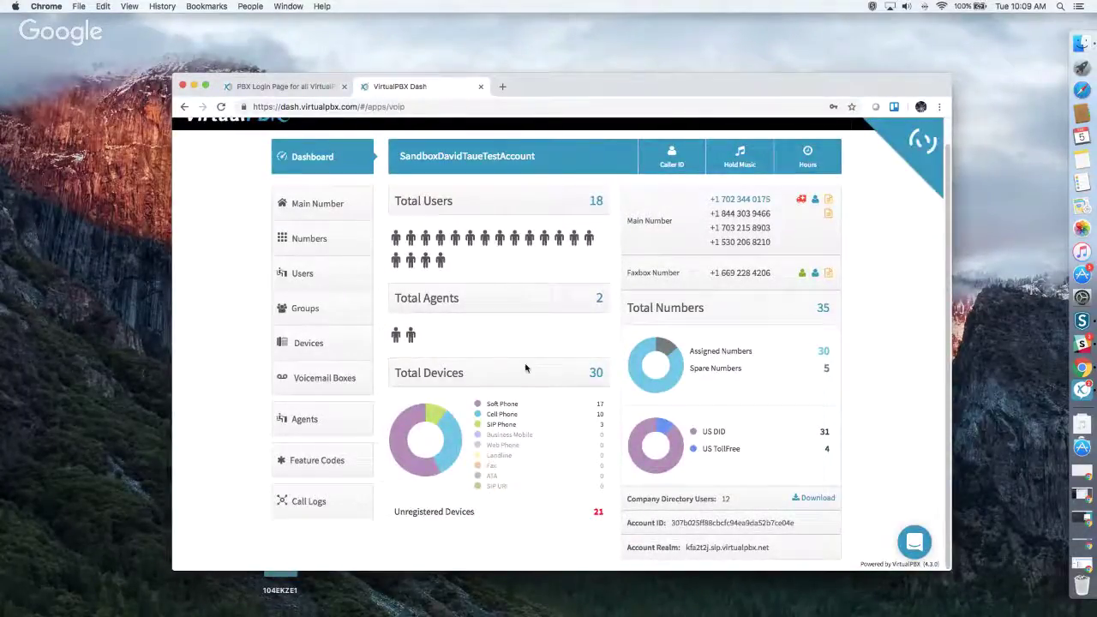
left_click(741, 155)
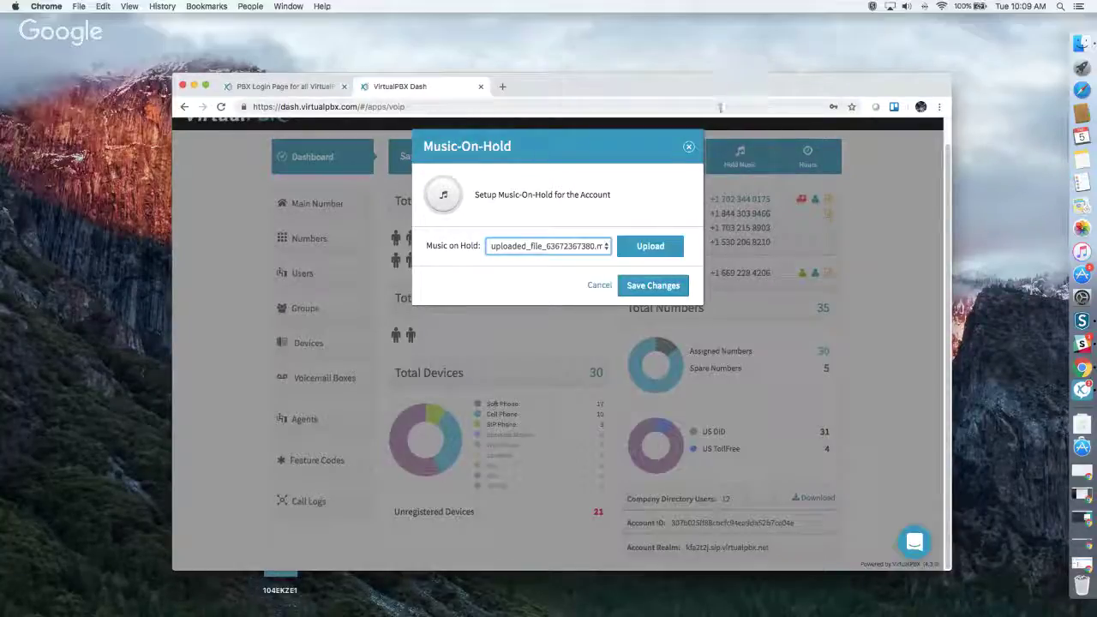
left_click(690, 147)
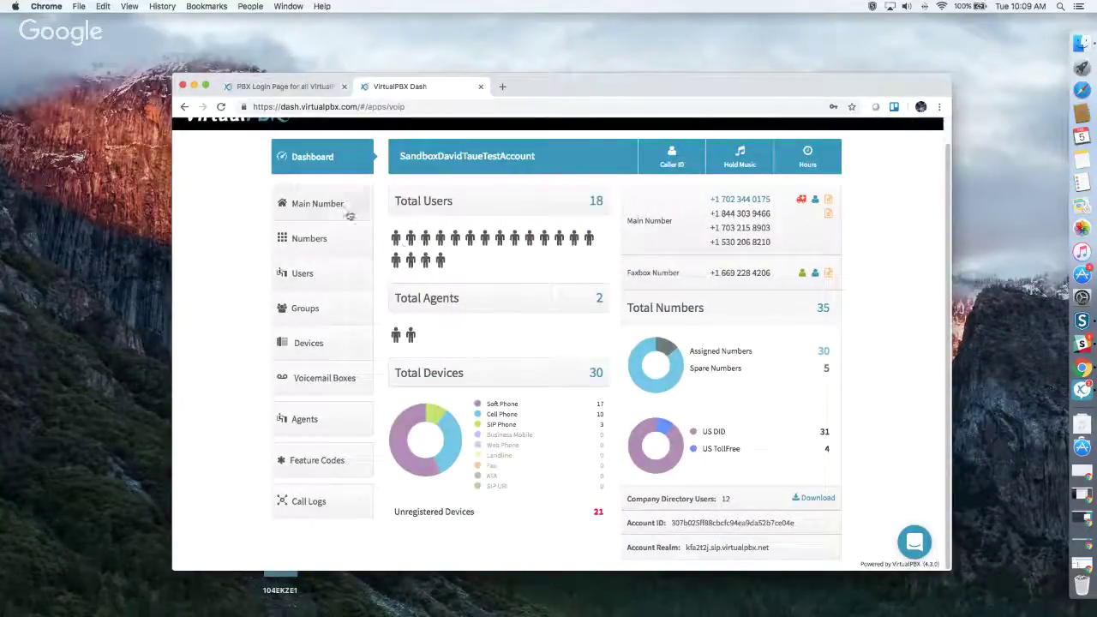
Step: Go to the Main Number page and expand the Main Company Numbers section
left_click(341, 214)
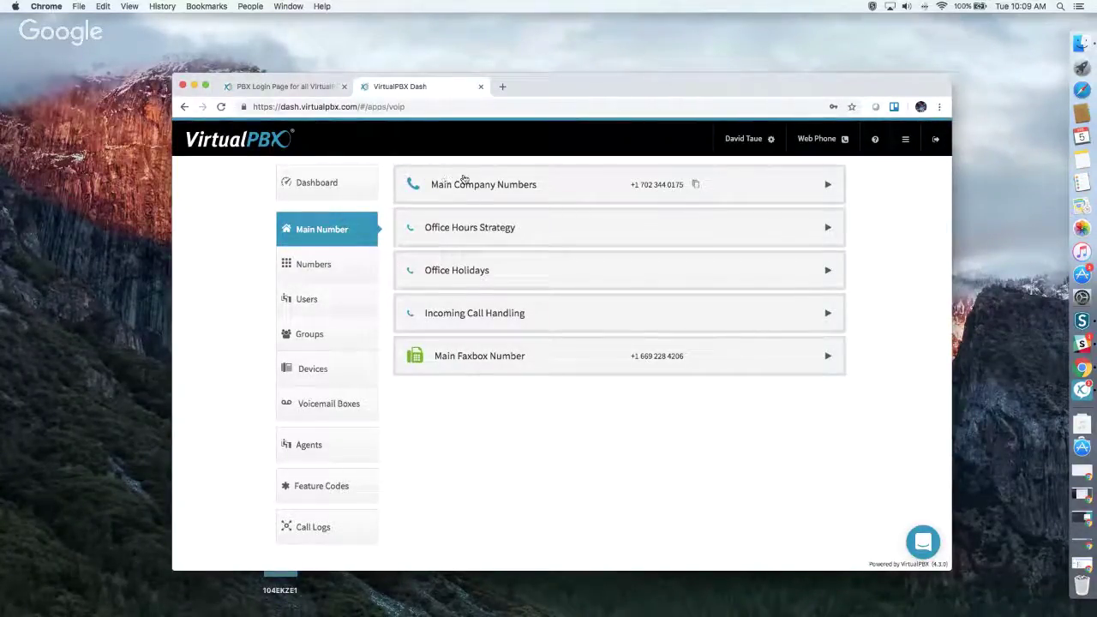
left_click(463, 178)
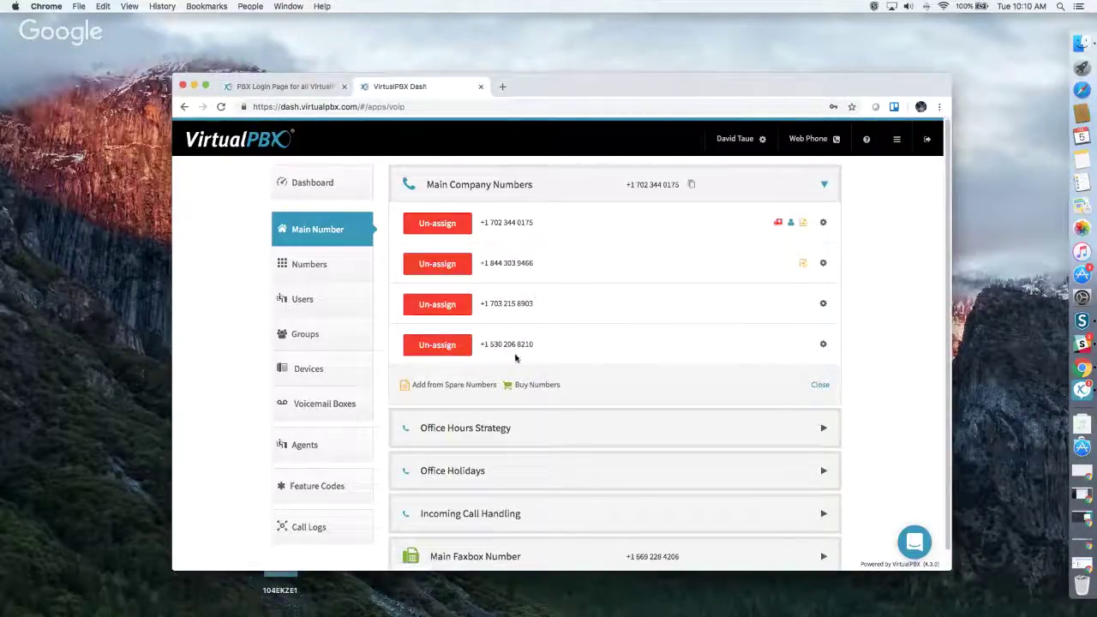
Step: Un-assign the fourth main company number, leaving the third number's options unchanged
left_click(428, 348)
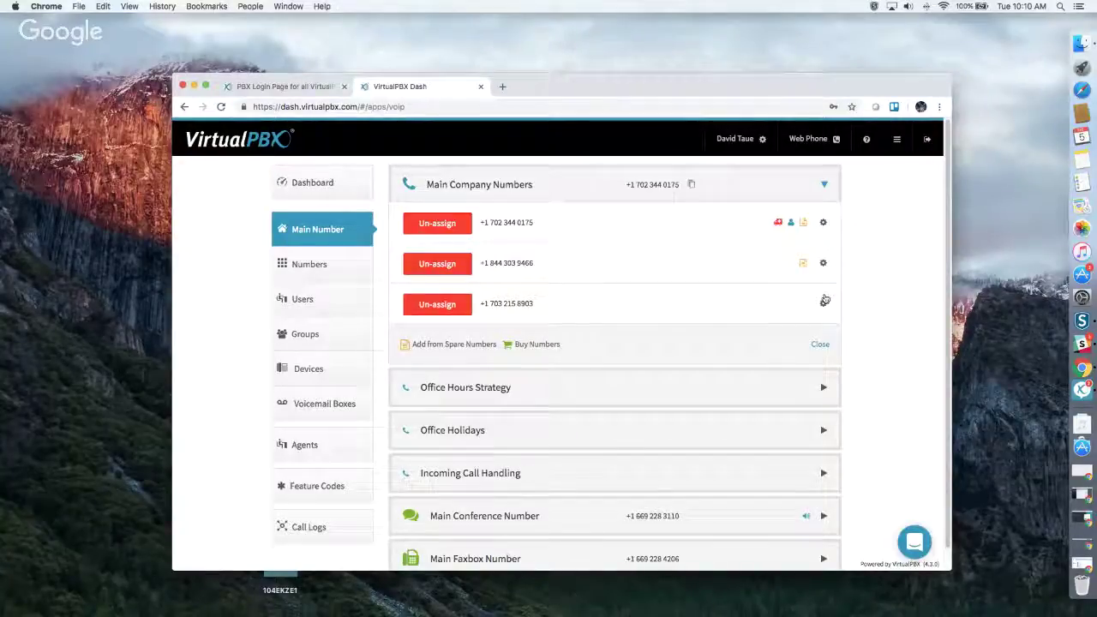
left_click(823, 302)
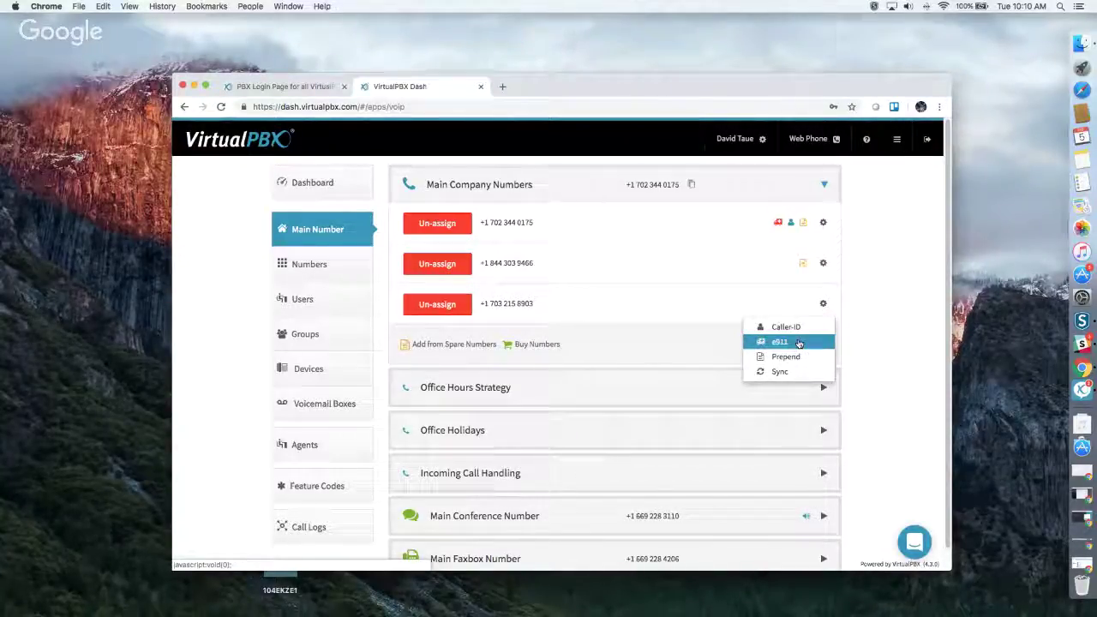
left_click(875, 334)
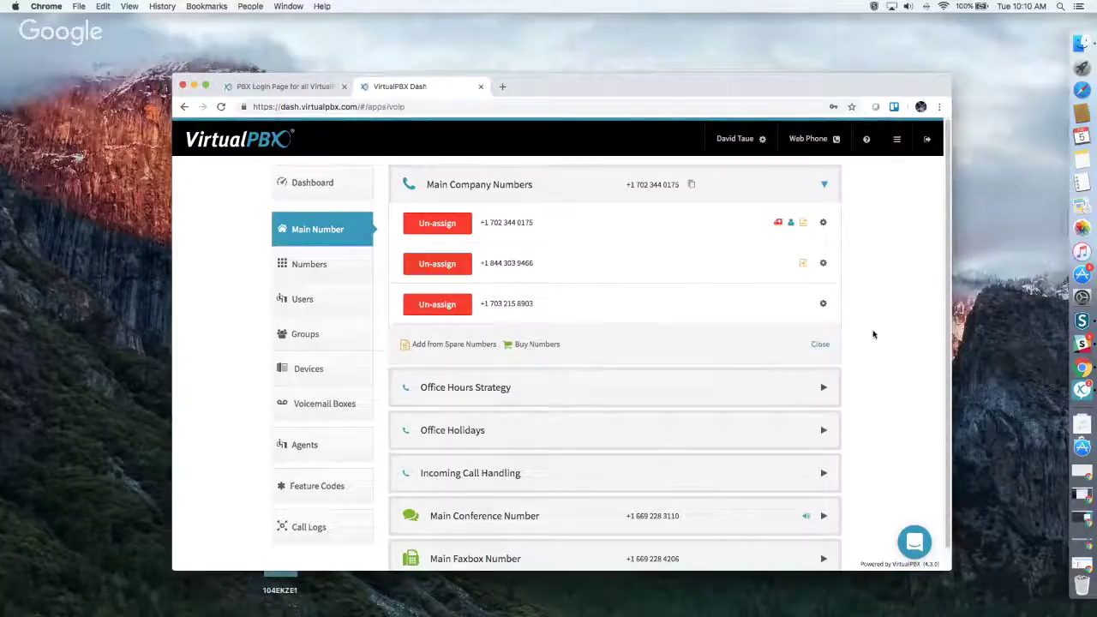
left_click(803, 223)
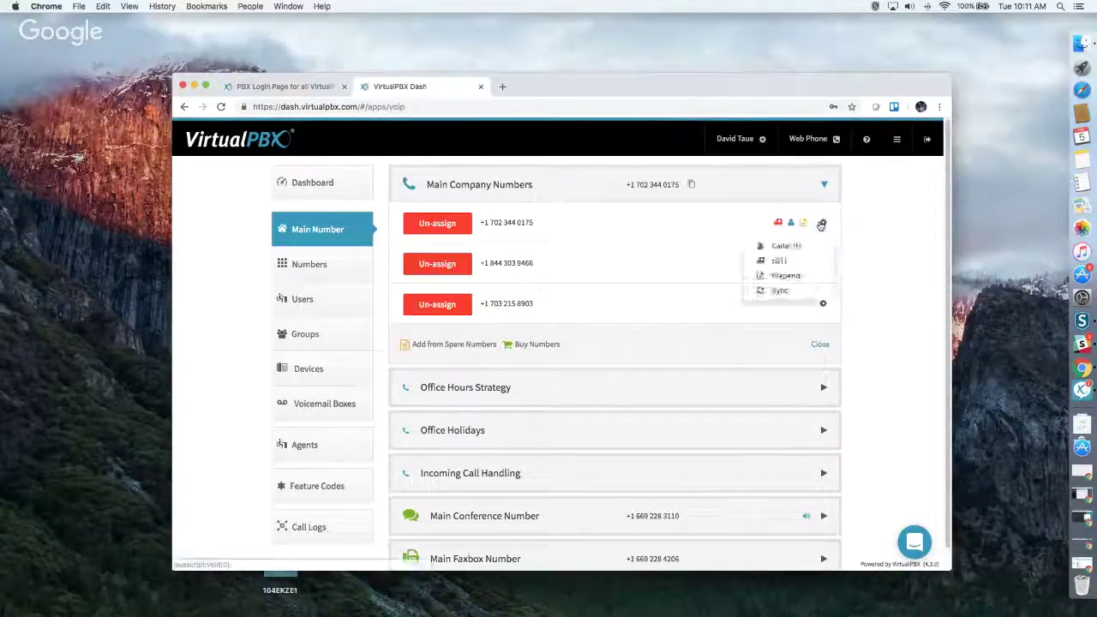
left_click(796, 272)
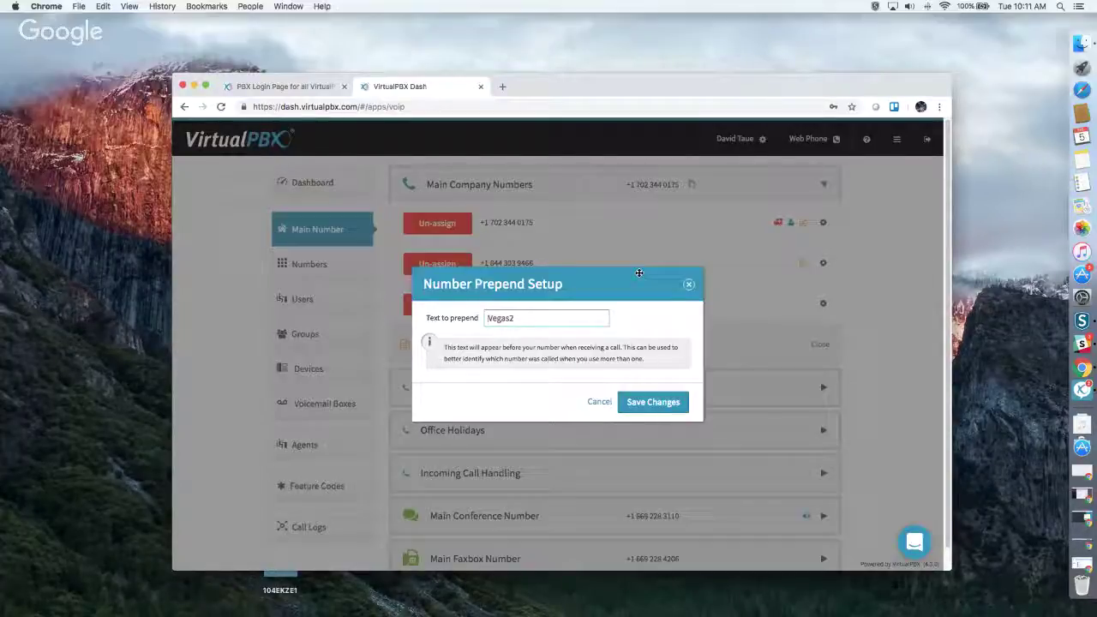
left_click(654, 403)
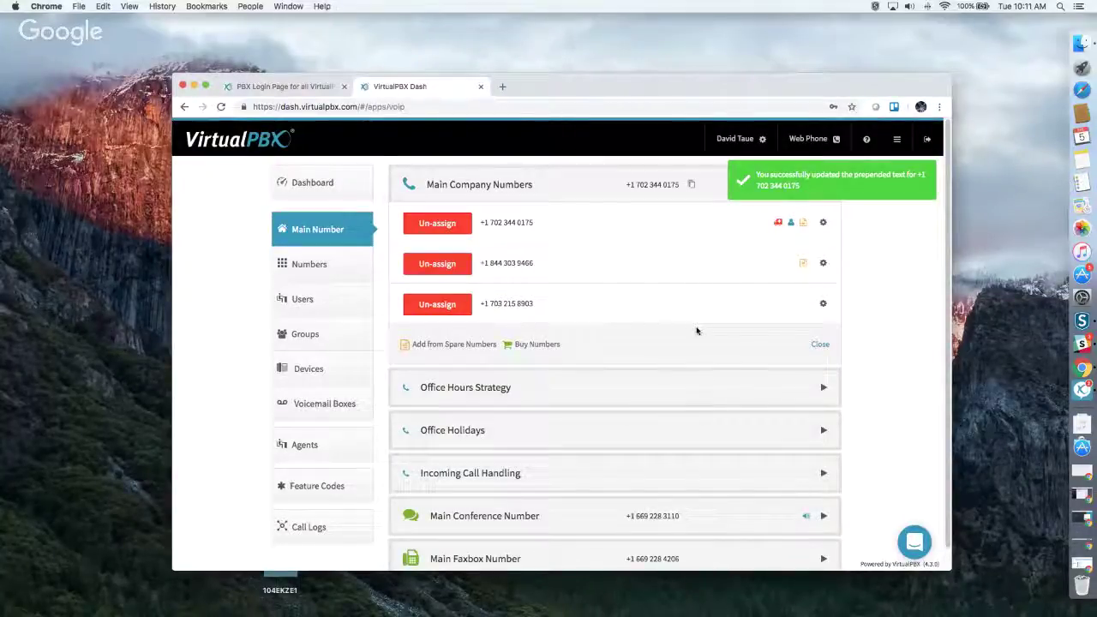
left_click(679, 382)
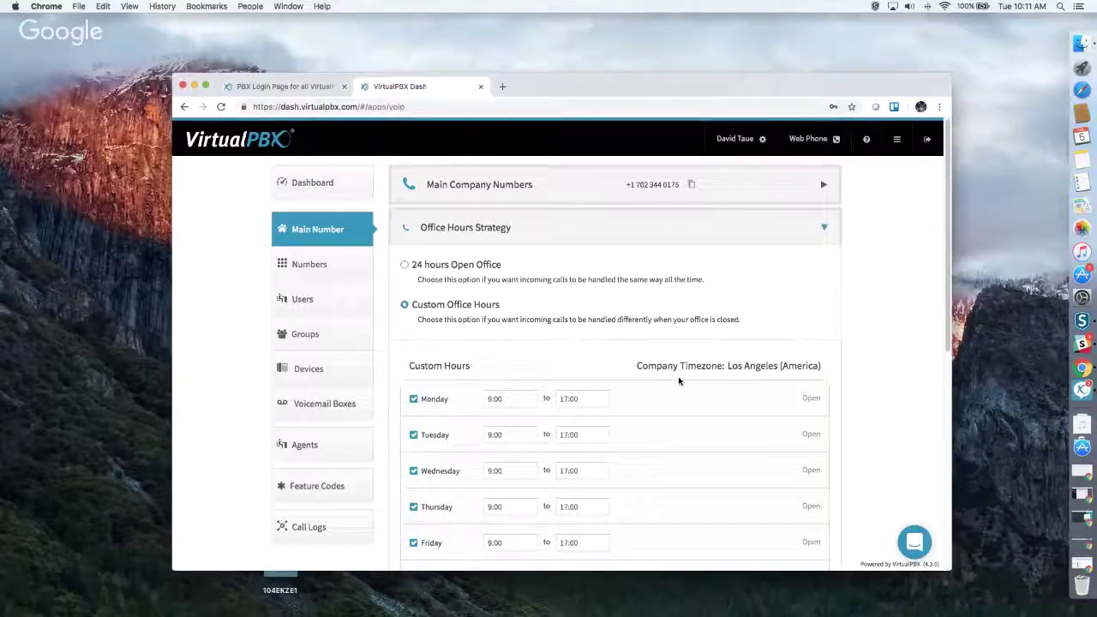
Step: Scroll through weekday 9:00–17:00 hours, 12:00–13:00 lunch closure, and the Office Holidays list
scroll(597, 285, "down", 1)
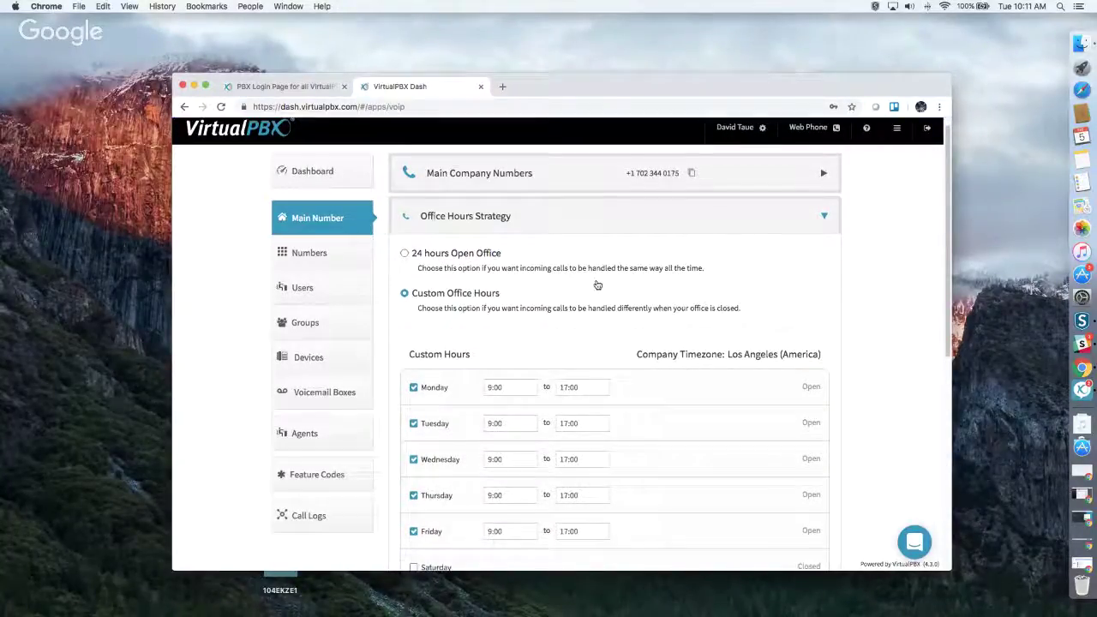
scroll(598, 285, "down", 3)
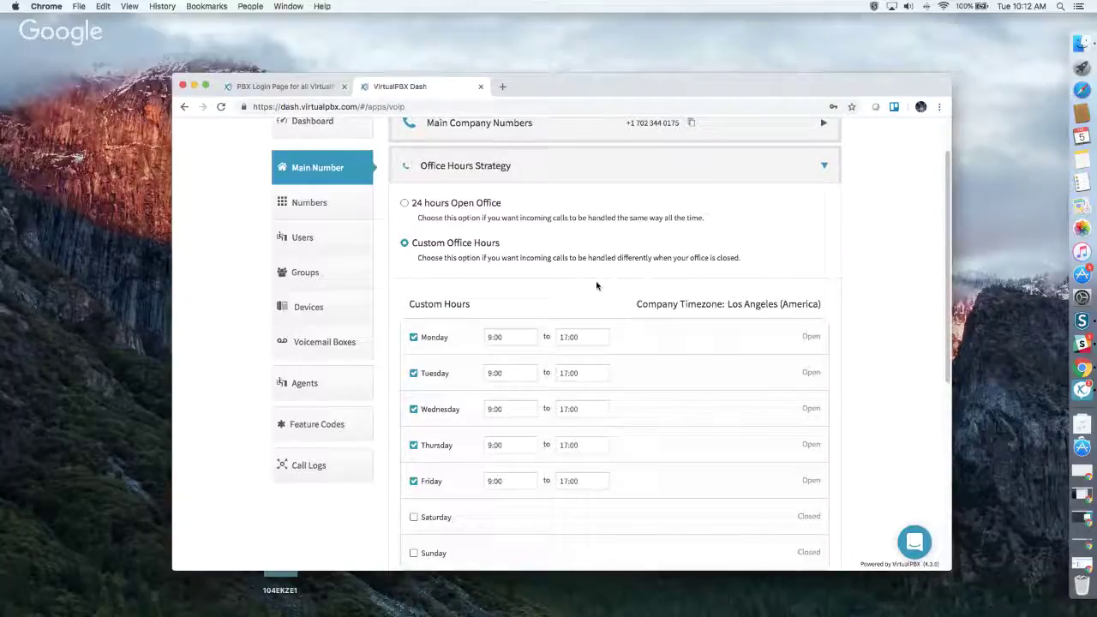
scroll(597, 286, "down", 3)
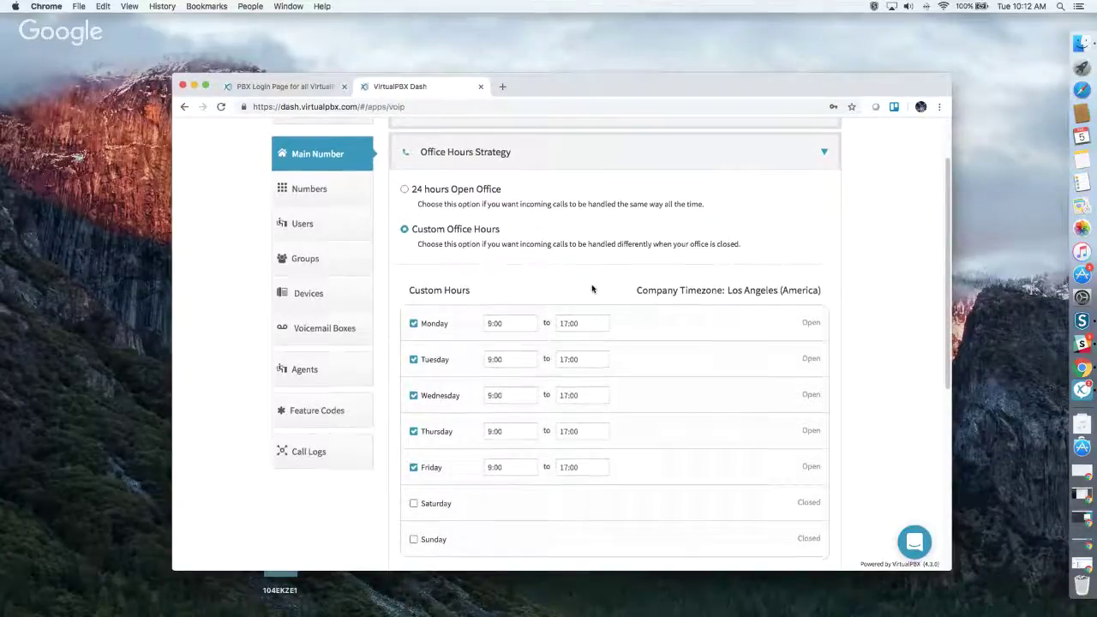
scroll(454, 300, "down", 5)
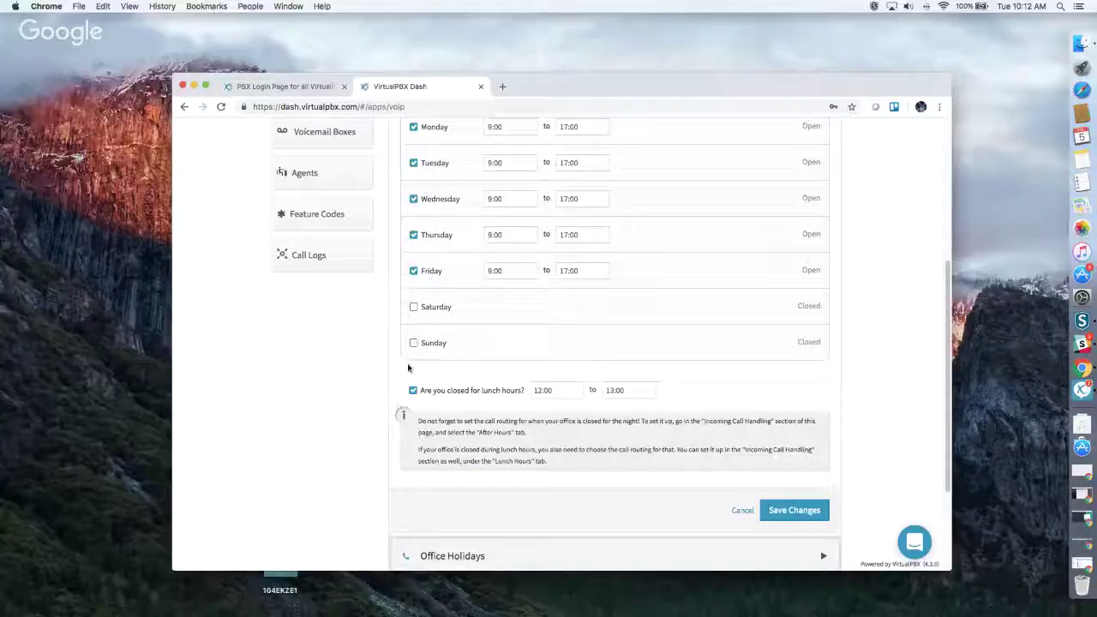
scroll(656, 303, "down", 3)
Step: Expand Office Holidays to list test adv, President's Day (Feb 10) and xmas (Dec 22–26), previewing the addable holiday types
left_click(566, 435)
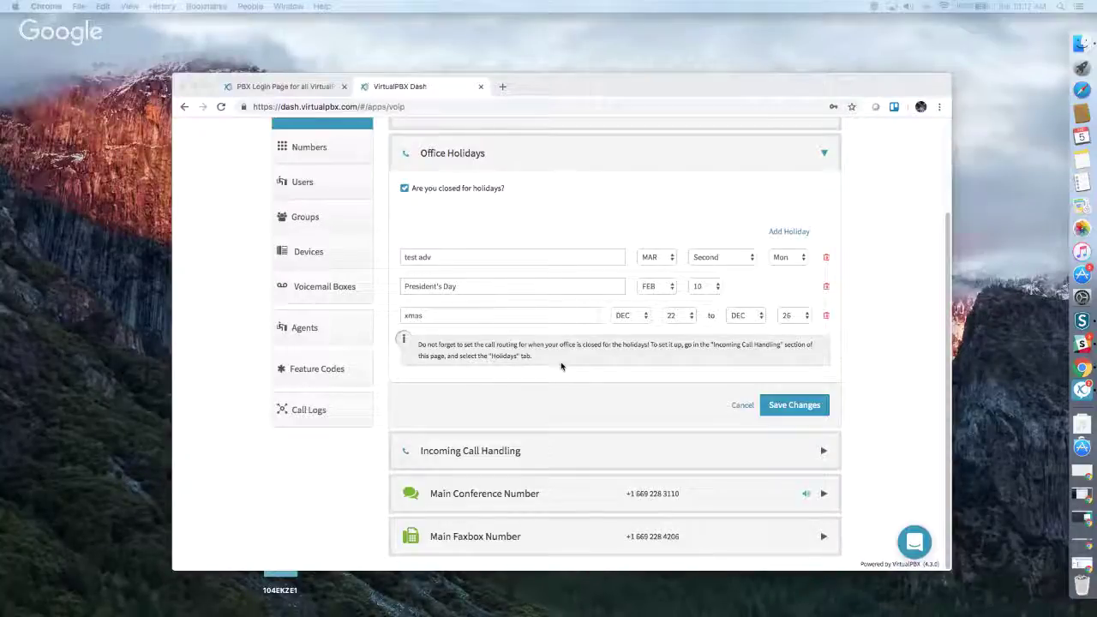
left_click(786, 236)
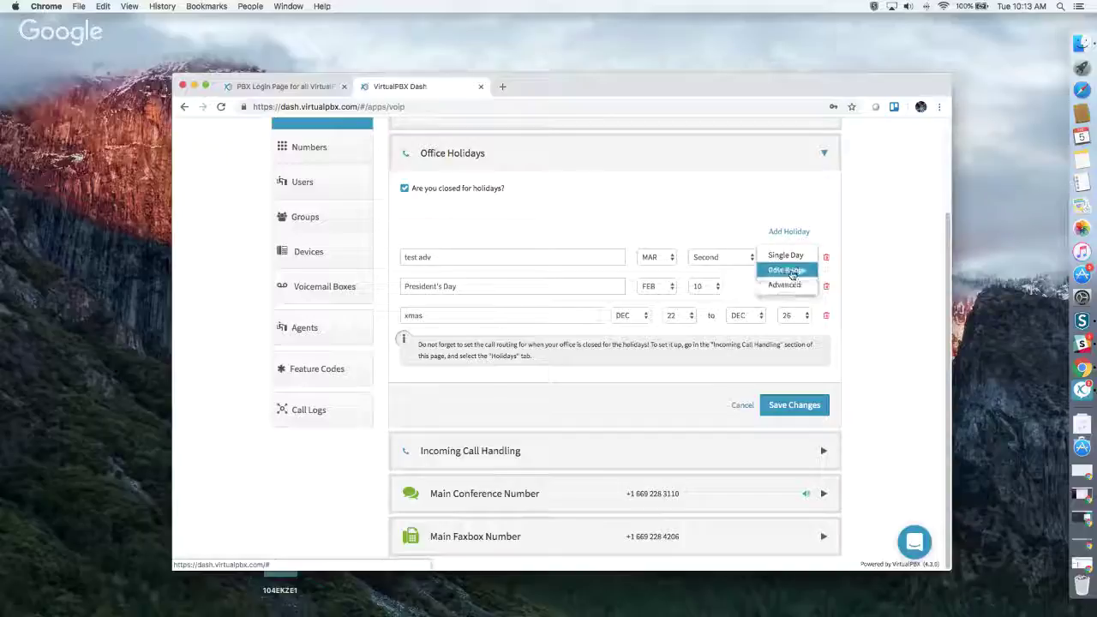
left_click(876, 277)
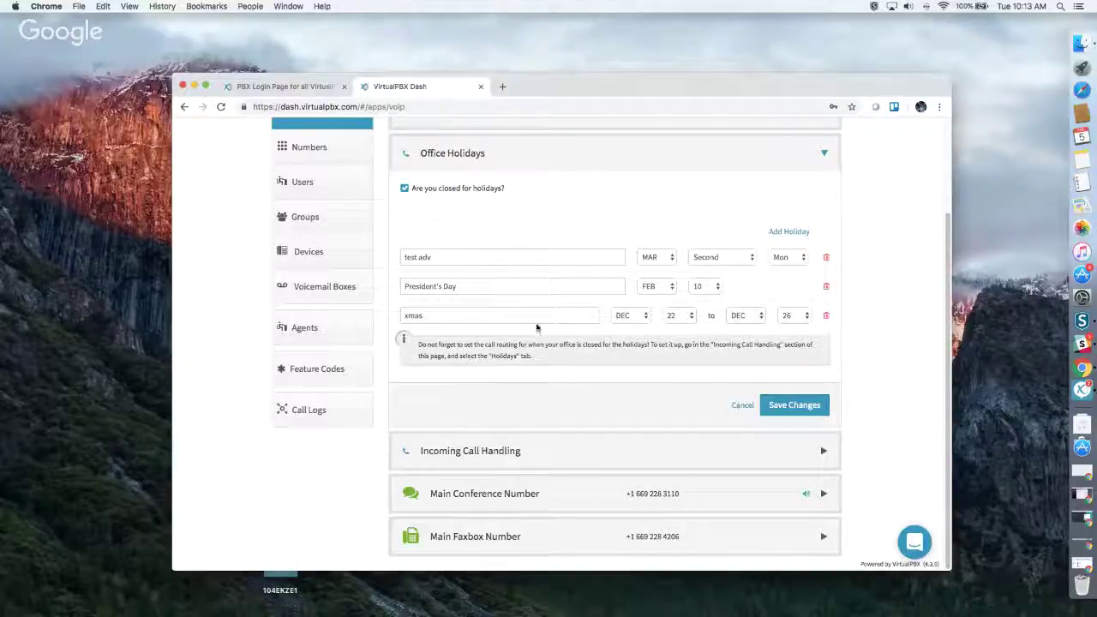